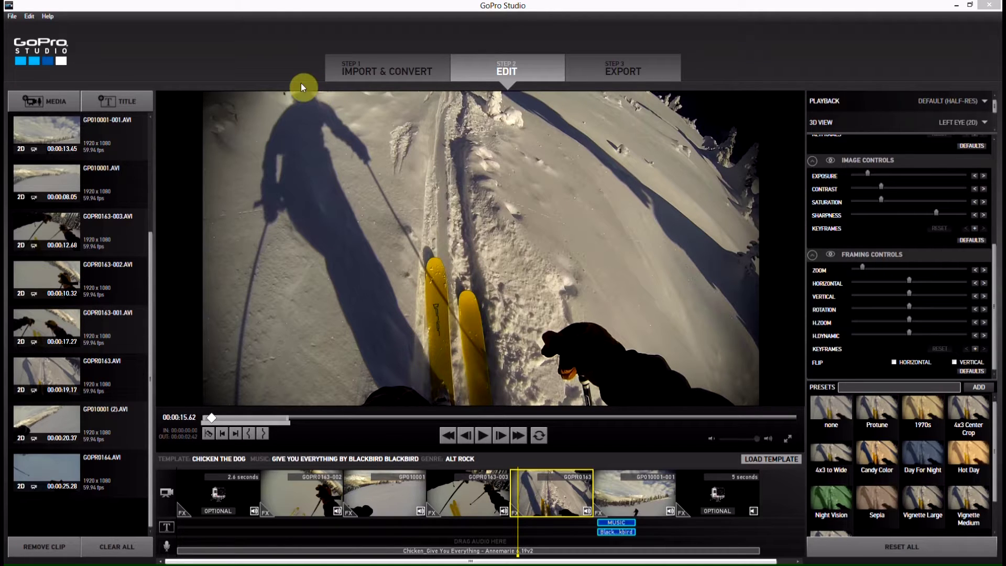
# - Open the GoPro Studio 2.0 user manual PDF from the Help menu
pyautogui.click(49, 16)
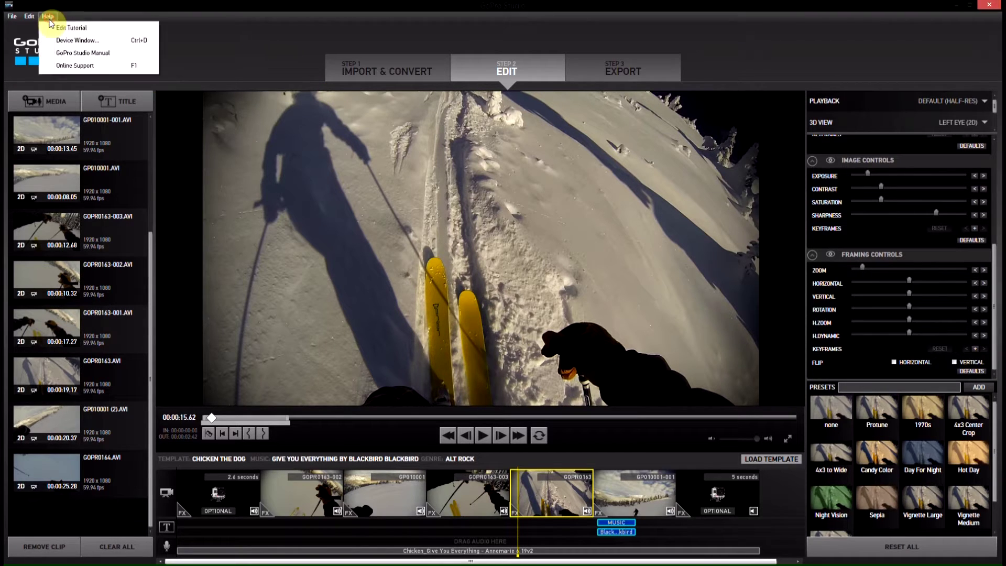
pyautogui.click(97, 54)
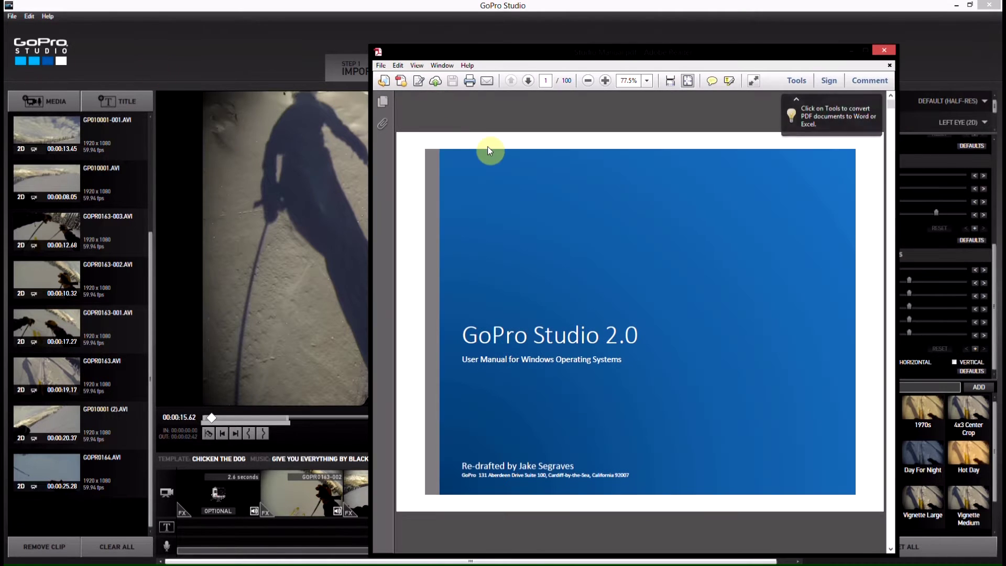
pyautogui.scroll(-10, 548, 145)
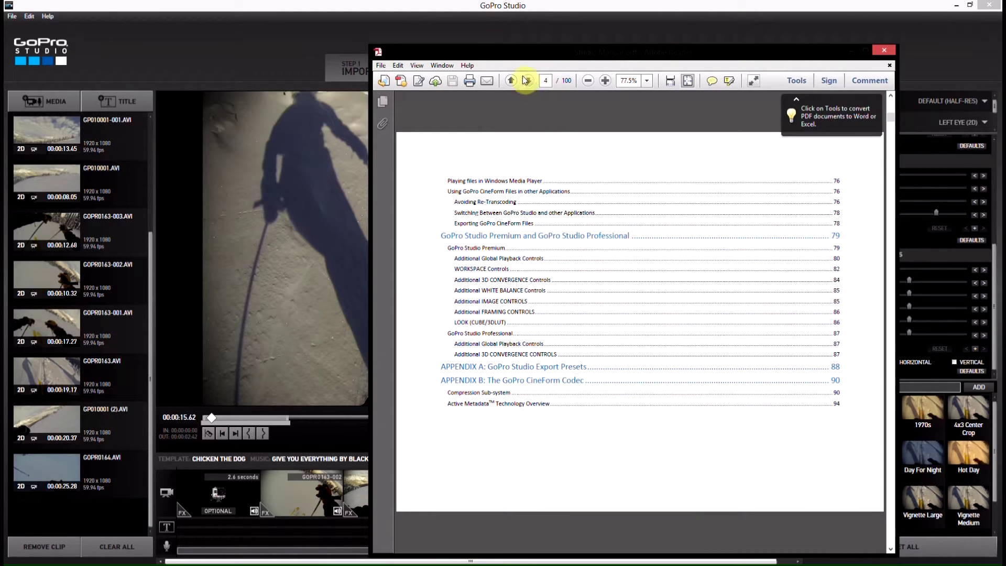
# - Show the manual in fit-page view to reach the Step 1: IMPORT & CONVERT page
pyautogui.click(675, 81)
pyautogui.scroll(-3, 654, 211)
pyautogui.scroll(8, 655, 211)
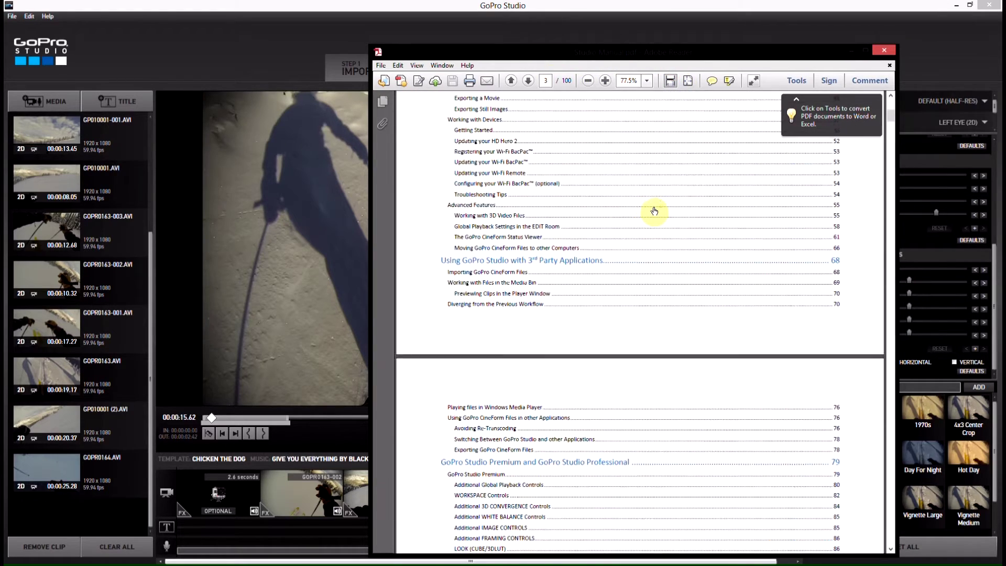
pyautogui.scroll(5, 654, 211)
pyautogui.scroll(-10, 654, 211)
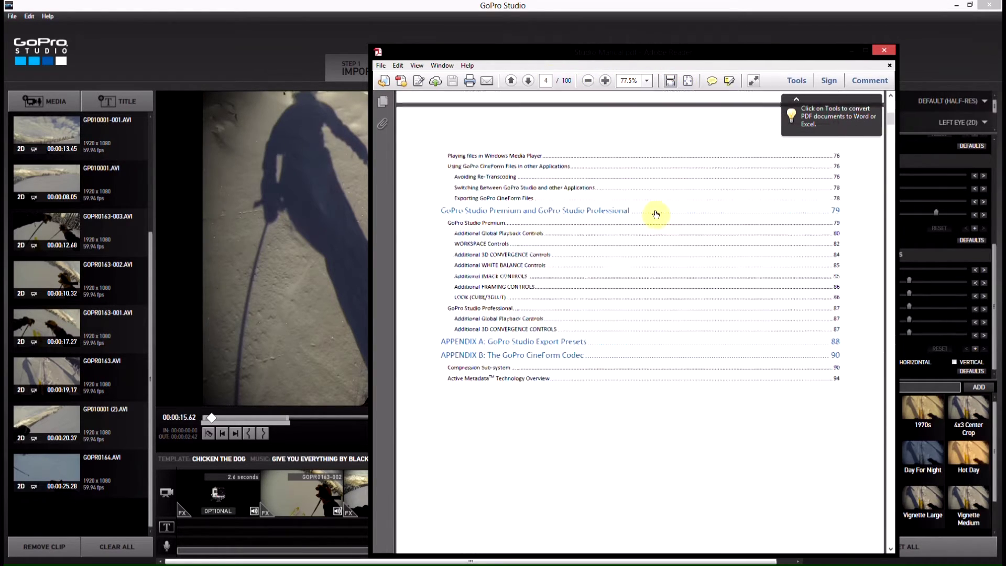
pyautogui.scroll(-8, 654, 211)
pyautogui.scroll(-5, 655, 210)
pyautogui.scroll(-5, 654, 211)
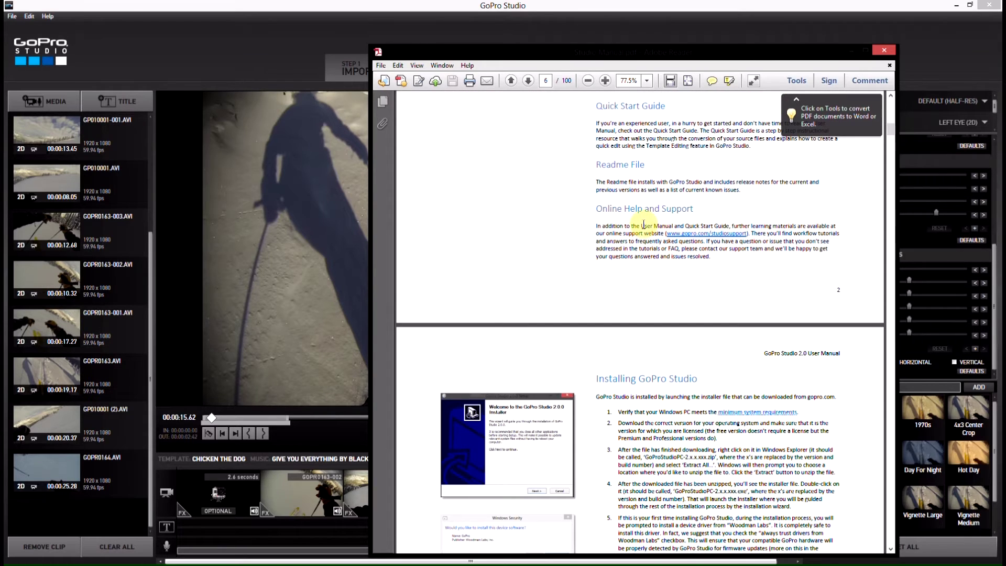
pyautogui.scroll(-2, 639, 228)
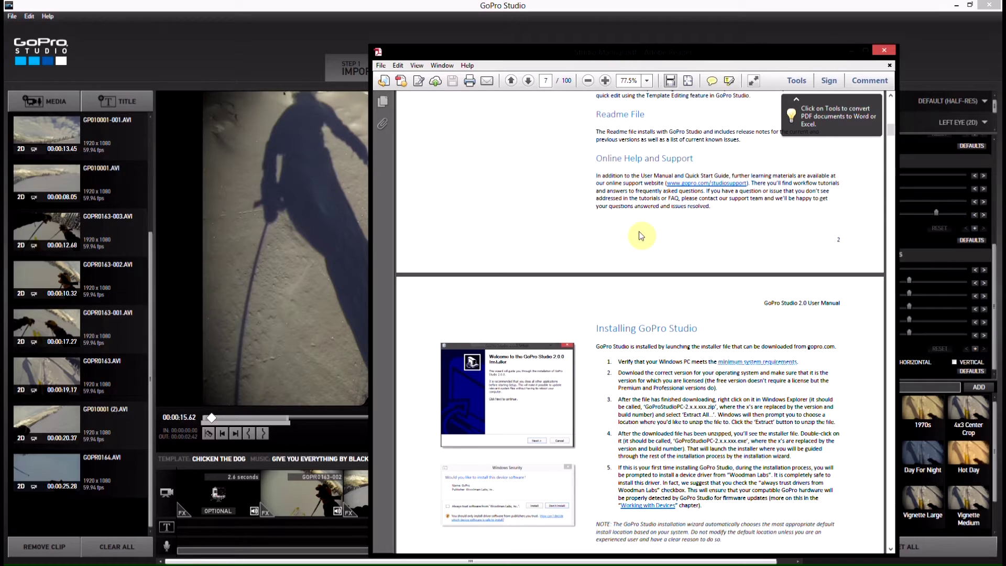
pyautogui.scroll(-5, 638, 231)
pyautogui.scroll(-5, 639, 231)
pyautogui.scroll(-5, 639, 231)
pyautogui.scroll(-5, 639, 230)
pyautogui.scroll(-5, 639, 235)
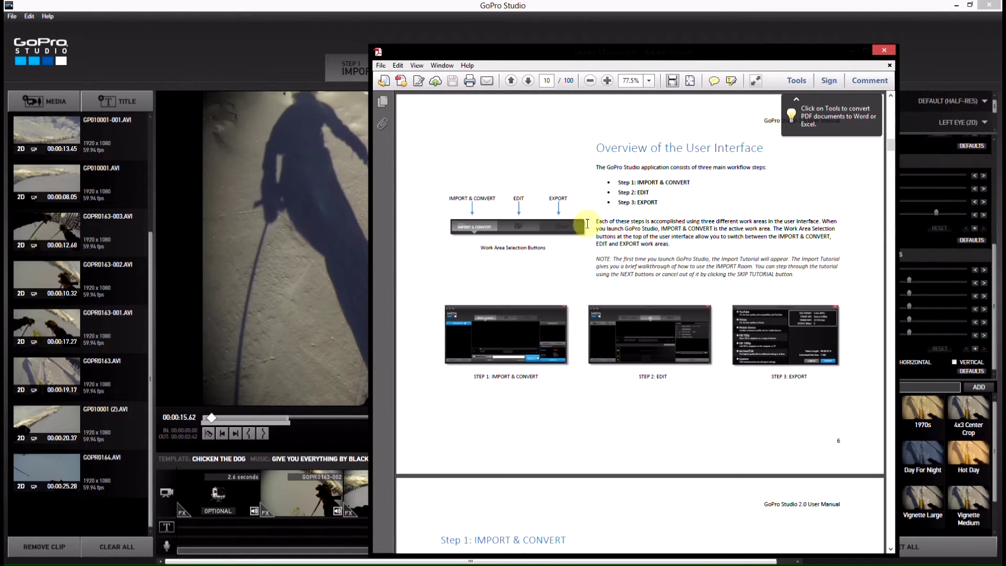
pyautogui.scroll(-5, 622, 192)
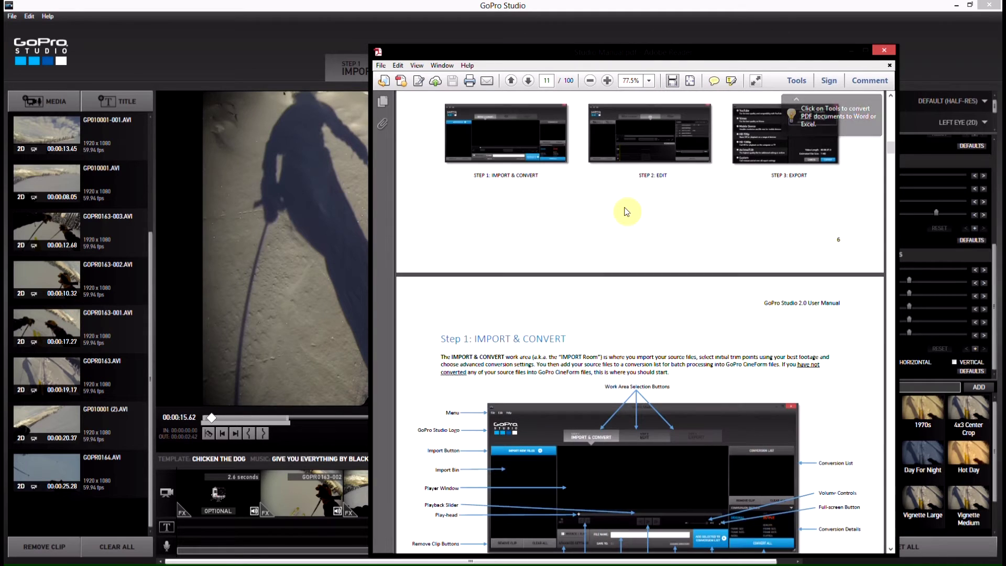
pyautogui.scroll(-5, 621, 212)
pyautogui.scroll(-5, 621, 236)
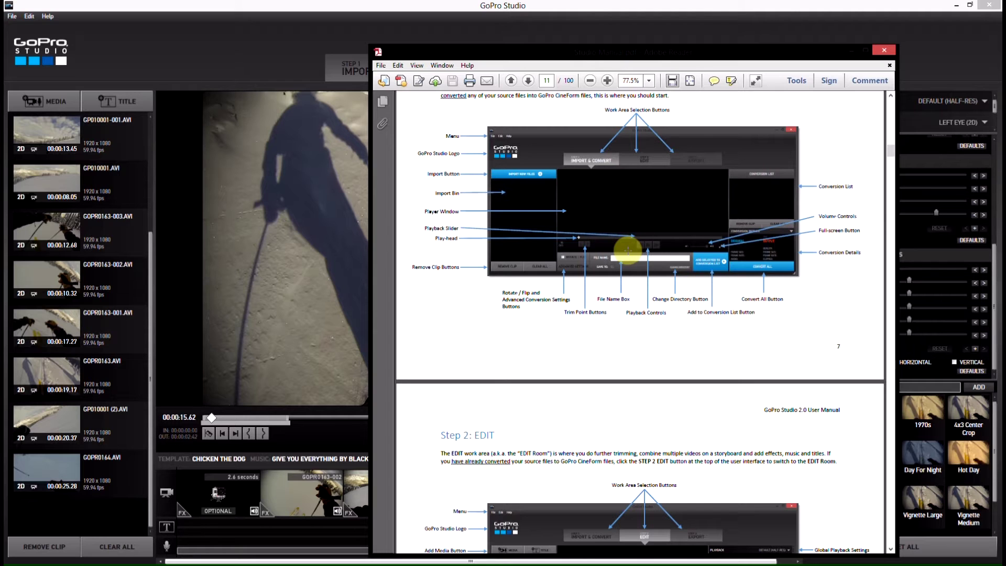
pyautogui.scroll(-5, 636, 122)
pyautogui.scroll(-5, 637, 122)
pyautogui.scroll(-5, 618, 180)
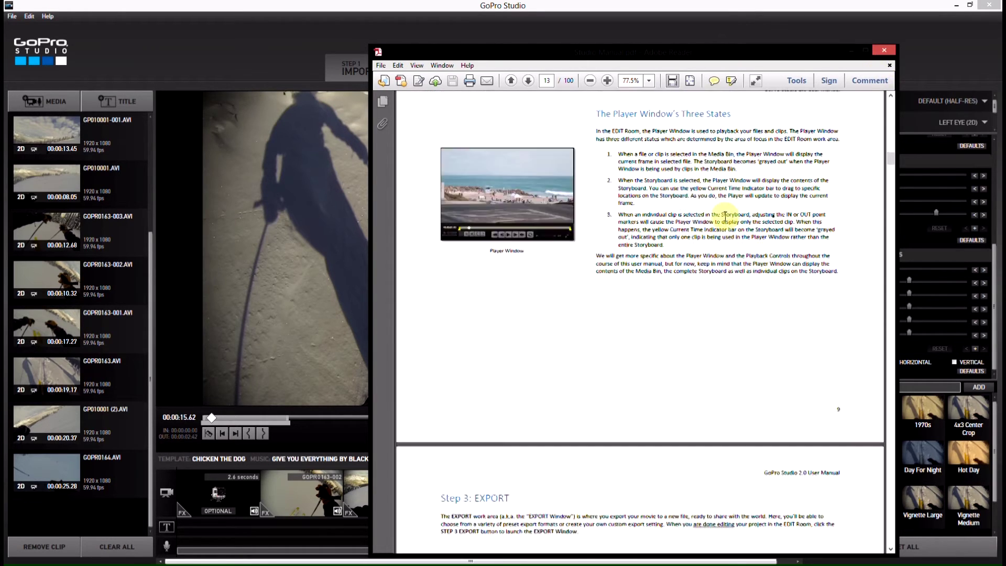
pyautogui.scroll(-5, 724, 218)
pyautogui.scroll(-4, 713, 316)
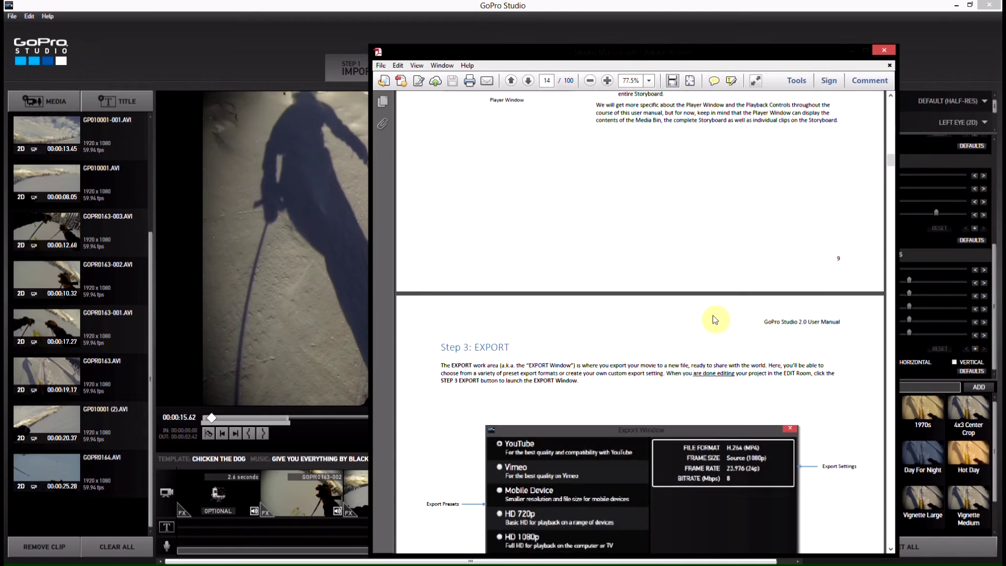
pyautogui.scroll(-3, 713, 315)
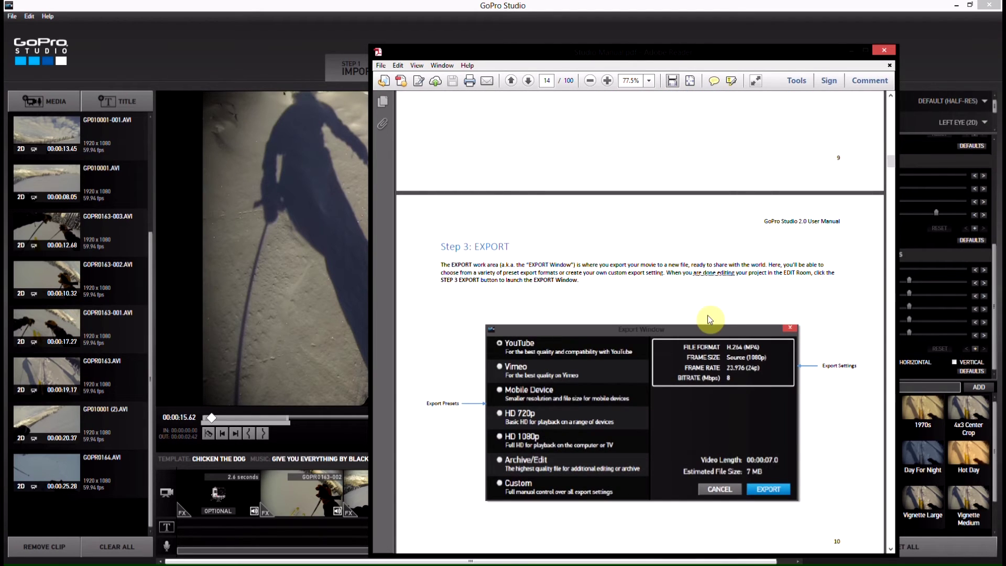